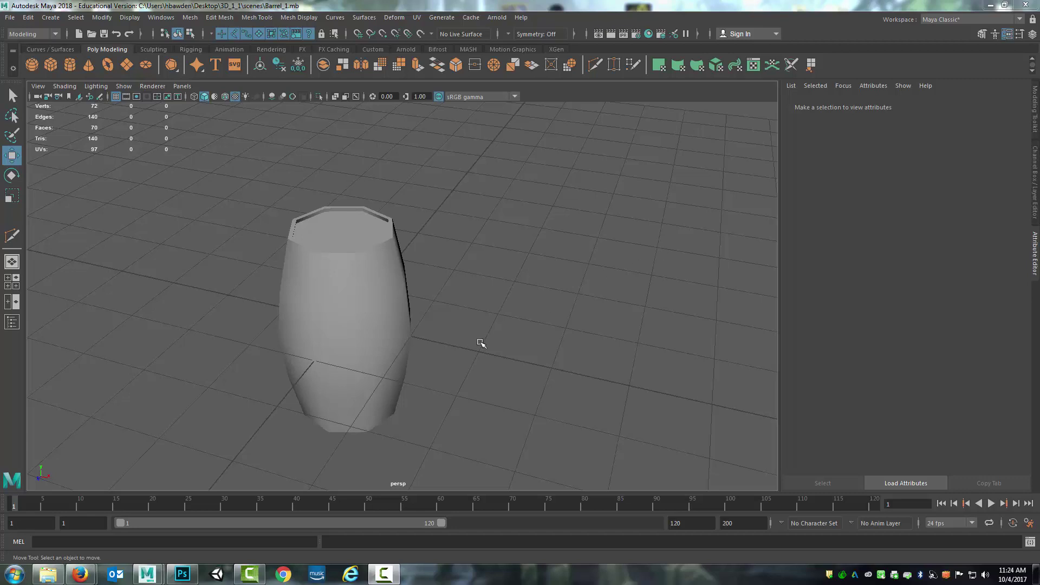
Step: Select the barrel mesh and open the UV Editor beside it to show its UV layout
alt+drag(482, 345, 339, 284)
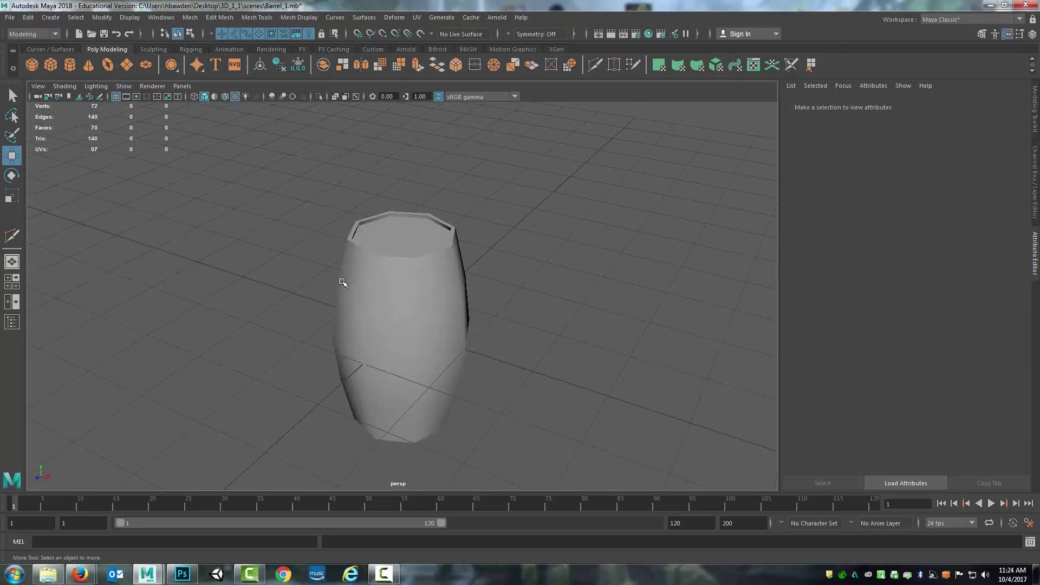
click(339, 283)
alt+drag(516, 350, 576, 294)
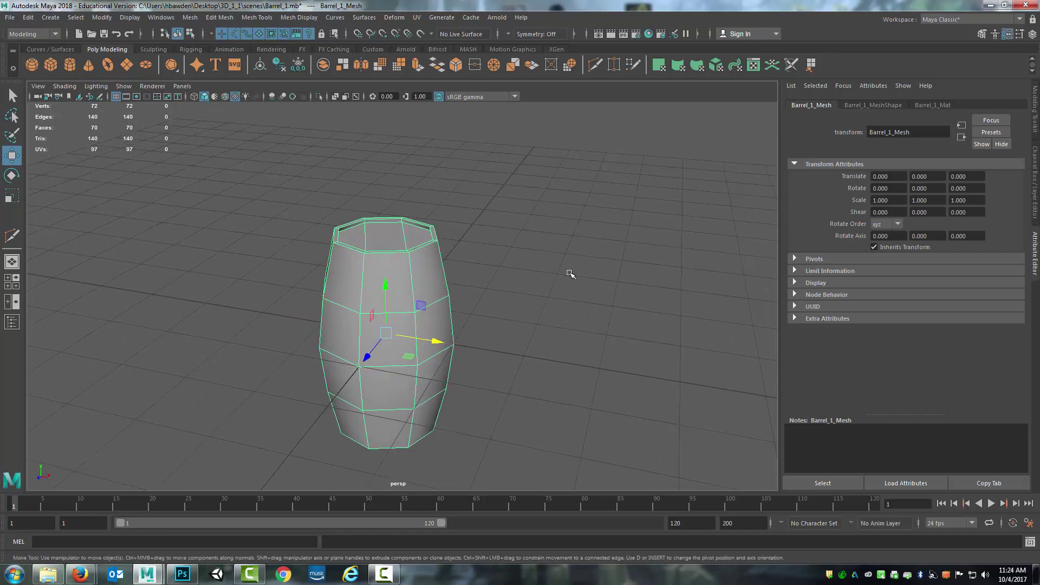
alt+drag(479, 280, 471, 278)
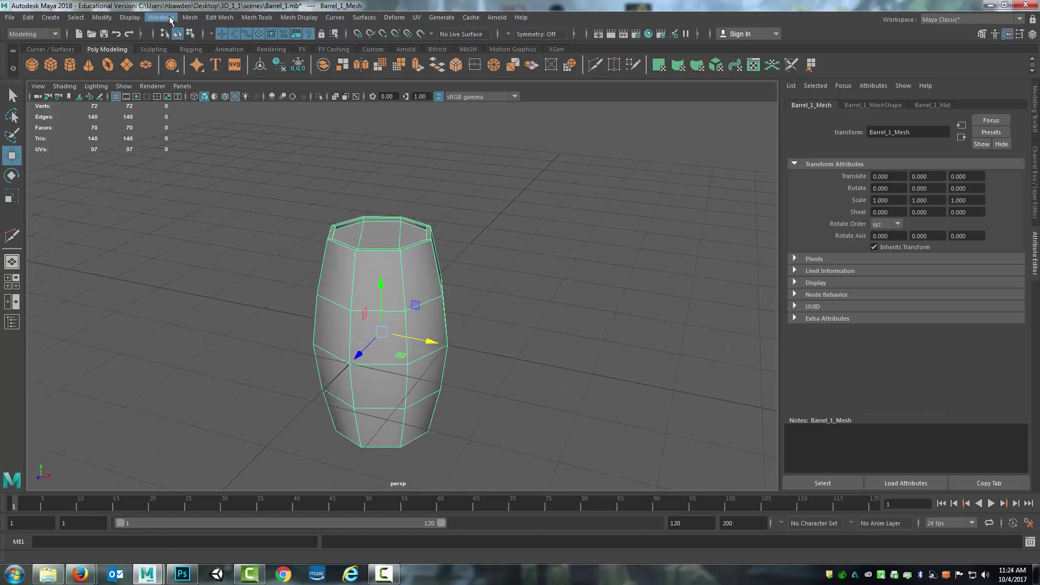
click(171, 19)
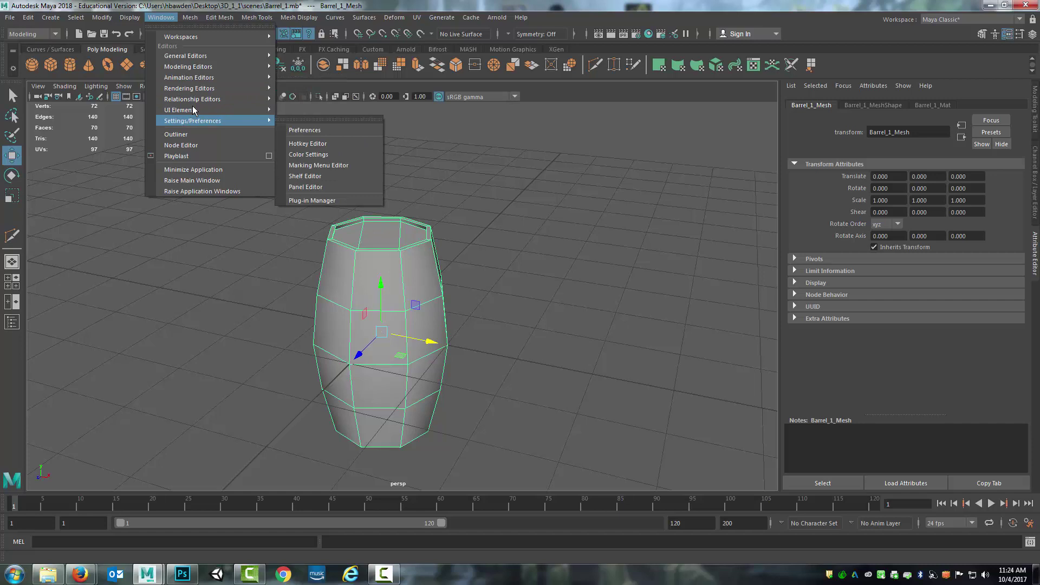
mouse_move(201, 79)
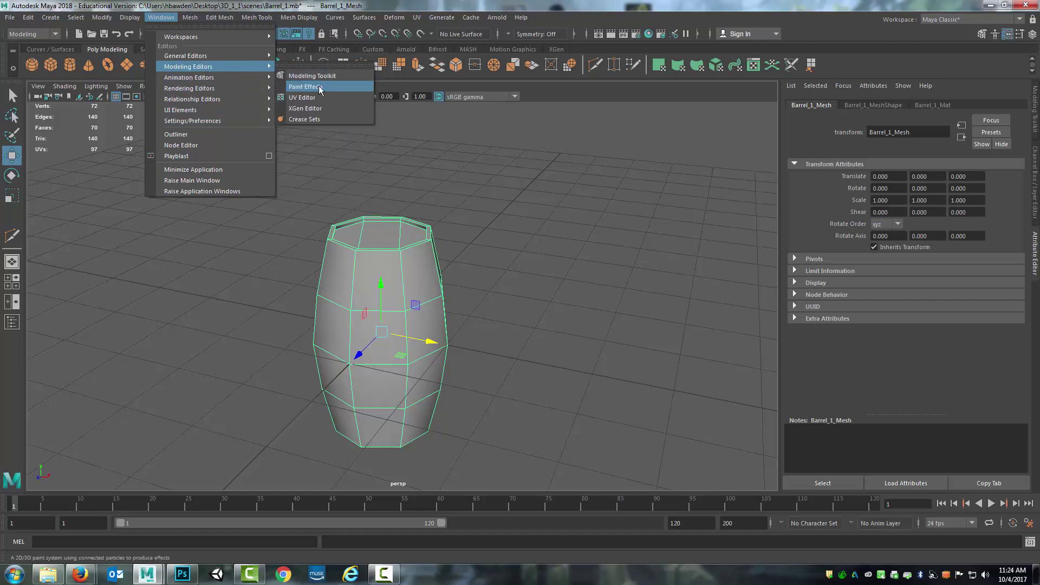
click(320, 98)
drag(568, 80, 784, 63)
alt+drag(110, 252, 168, 226)
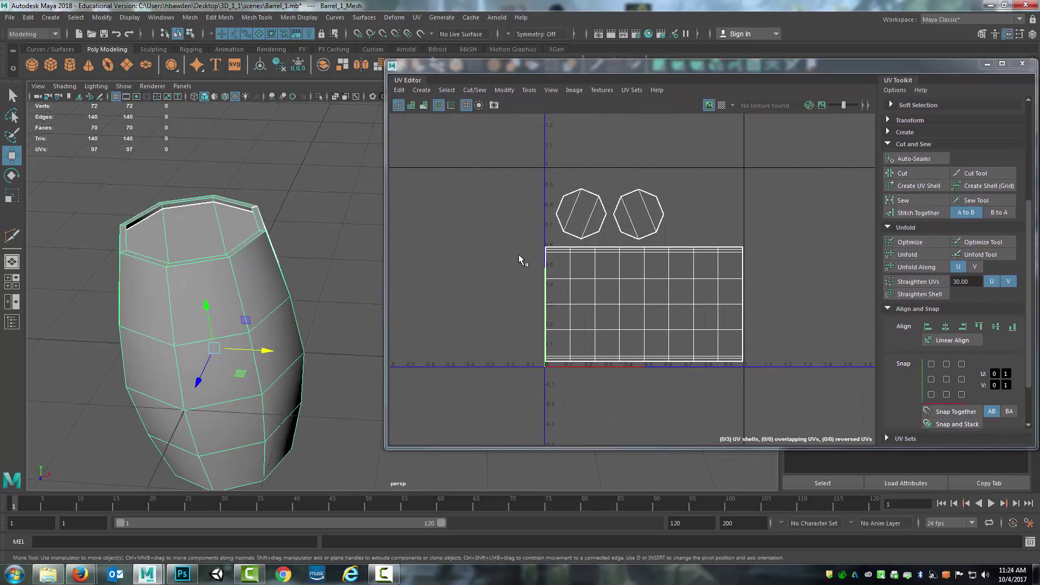
Step: Start a UV Snapshot of the barrel and set its output file to Barrel_1_UV in the project's images folder
click(574, 90)
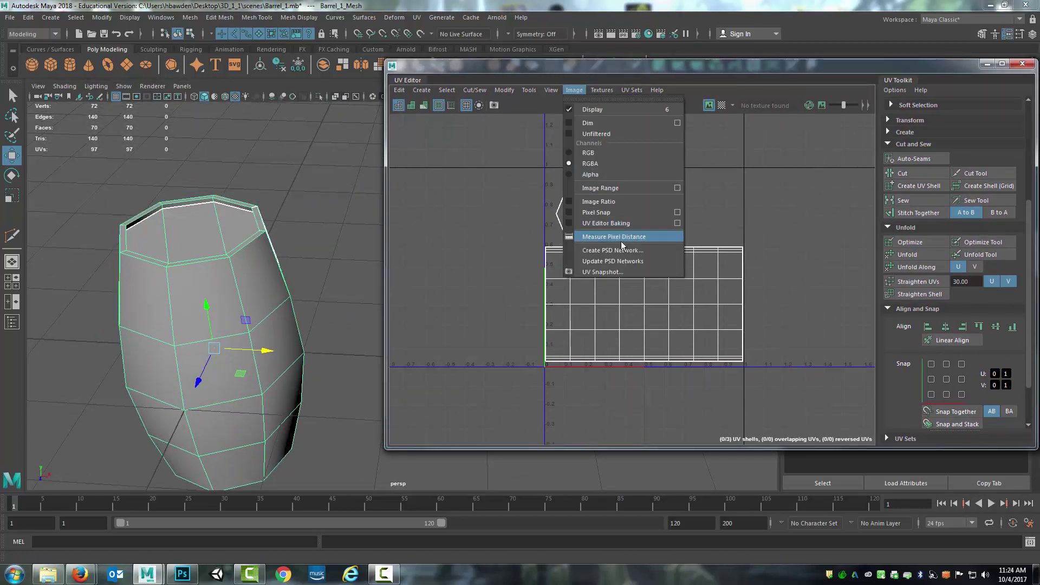
click(612, 272)
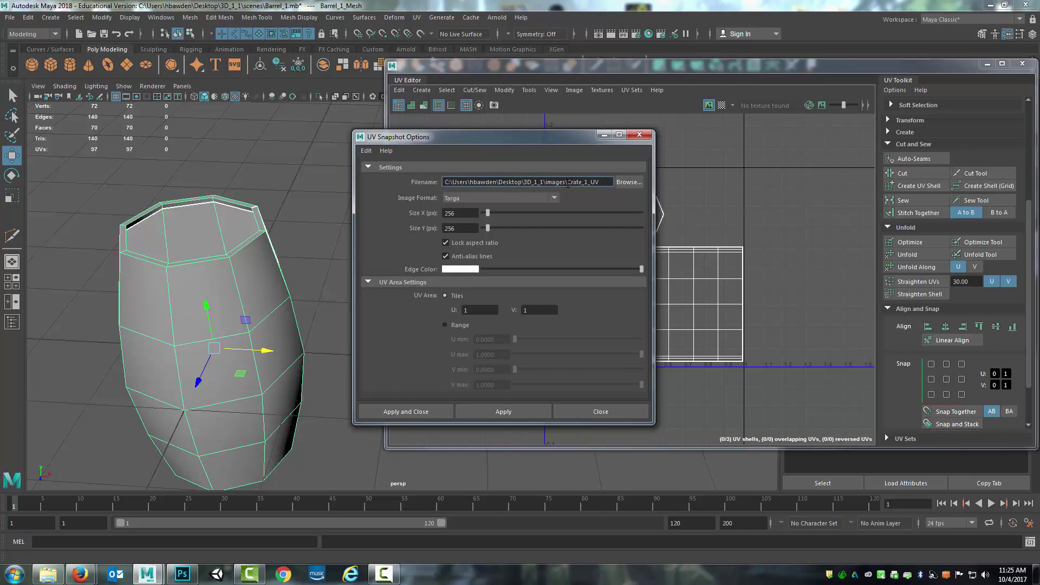
click(629, 182)
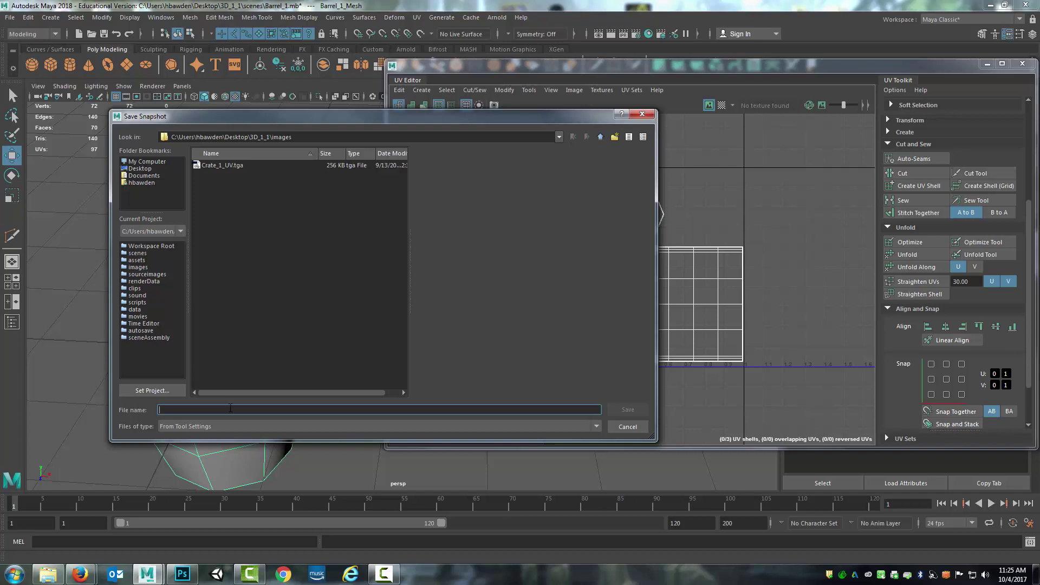
text(Barrel)
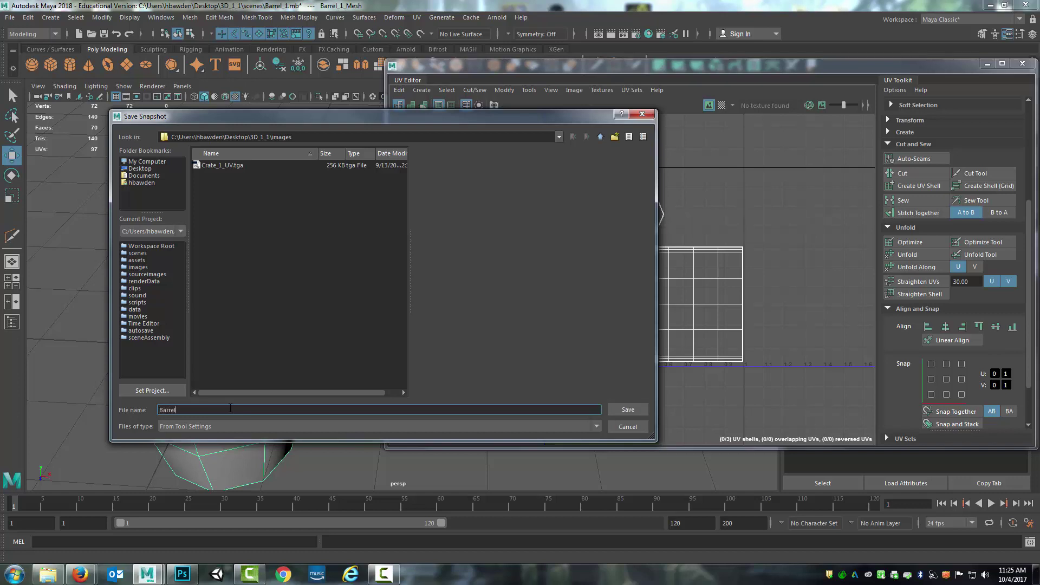
text(_1_UV)
click(628, 409)
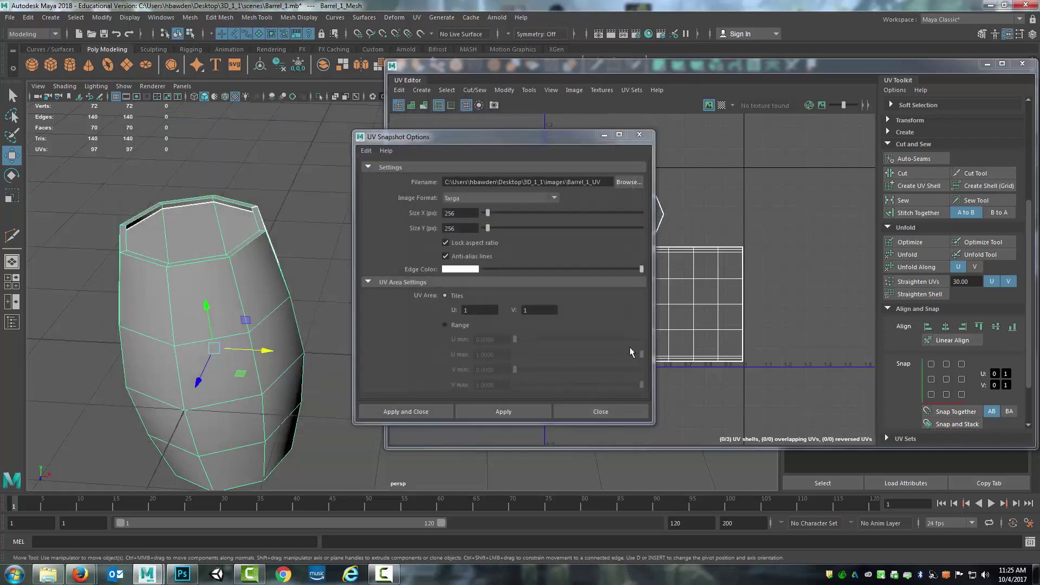
Step: Save the UV snapshot as a 512 x 512 px Targa image, and close the snapshot options and the UV Editor
click(555, 199)
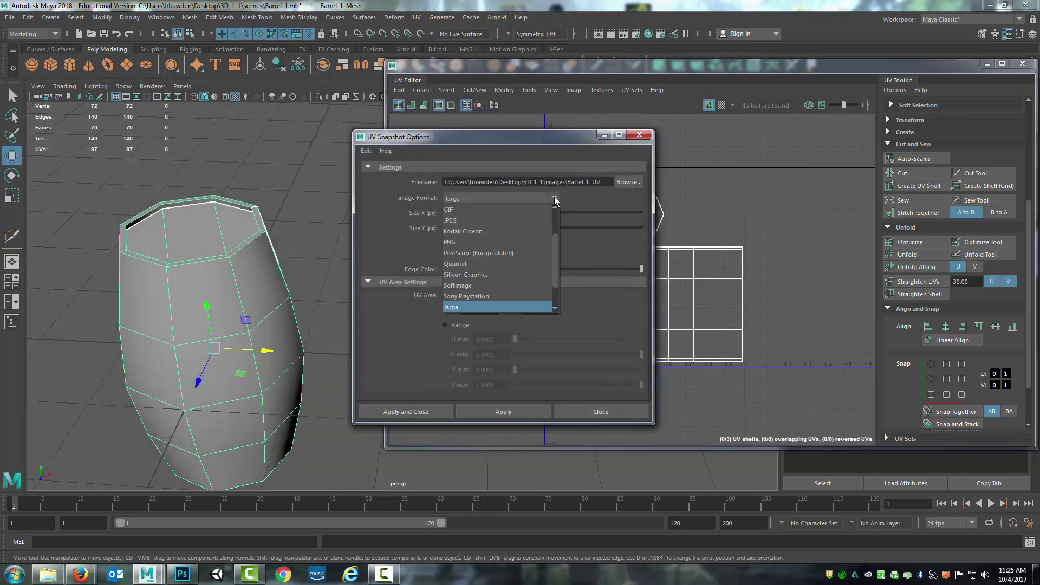
click(492, 306)
double_click(460, 213)
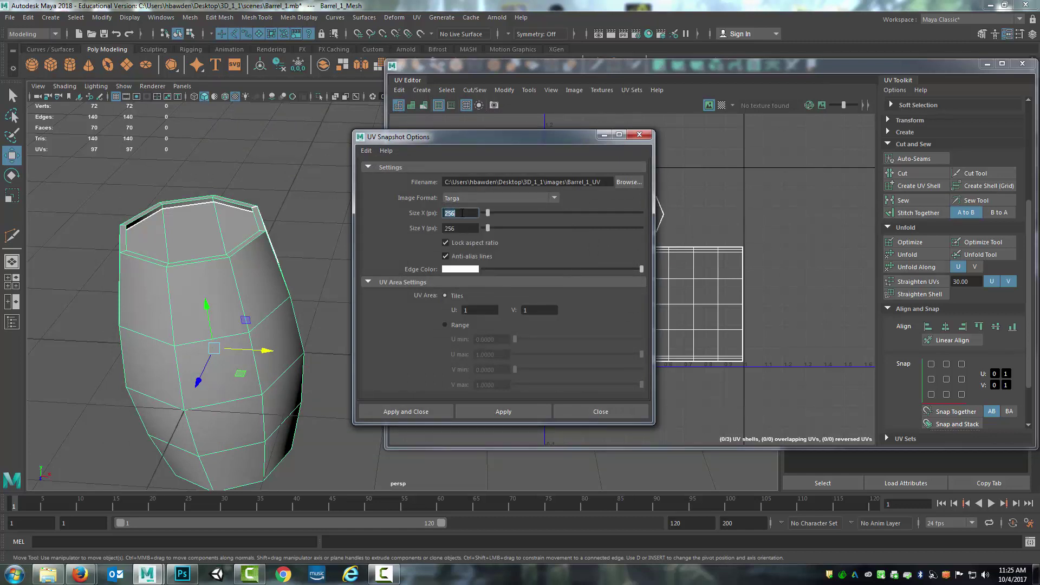
text(512)
key(Tab)
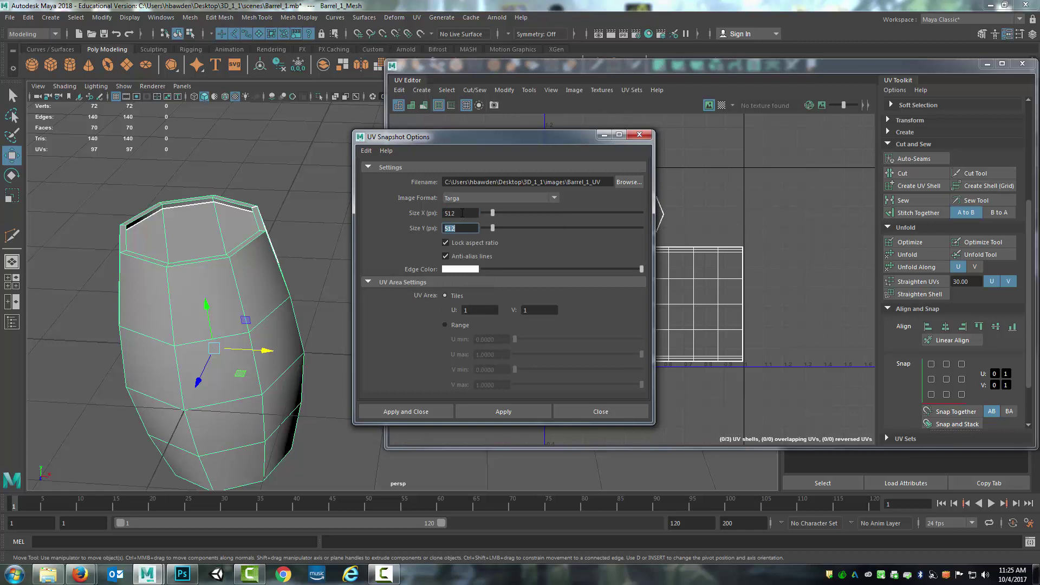
text(512)
key(Tab)
click(498, 412)
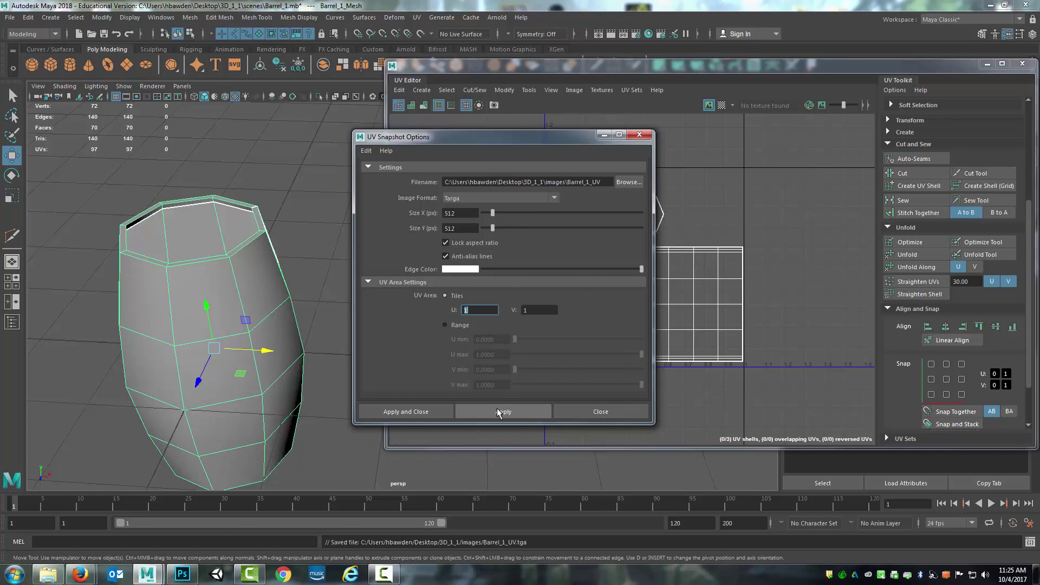
click(640, 134)
drag(962, 65, 910, 65)
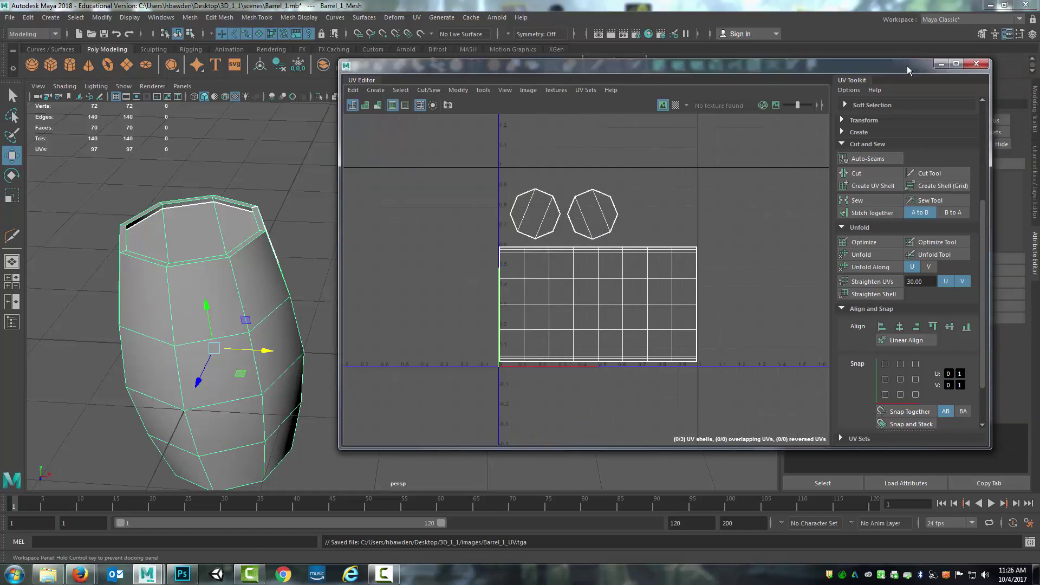
click(969, 65)
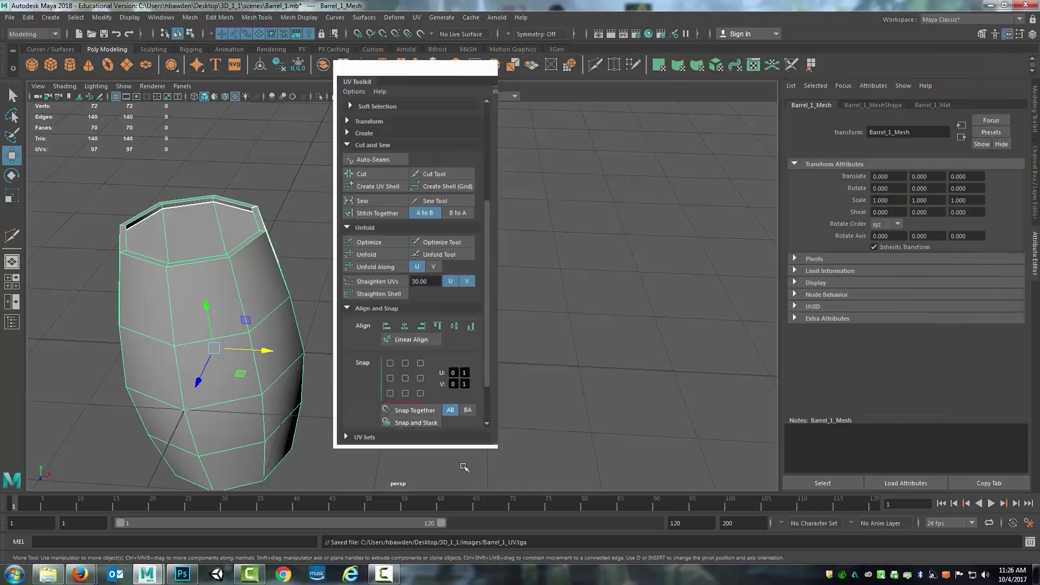
Step: Check the snapshot's save record in an enlarged Script Editor, and close the editor
click(1030, 542)
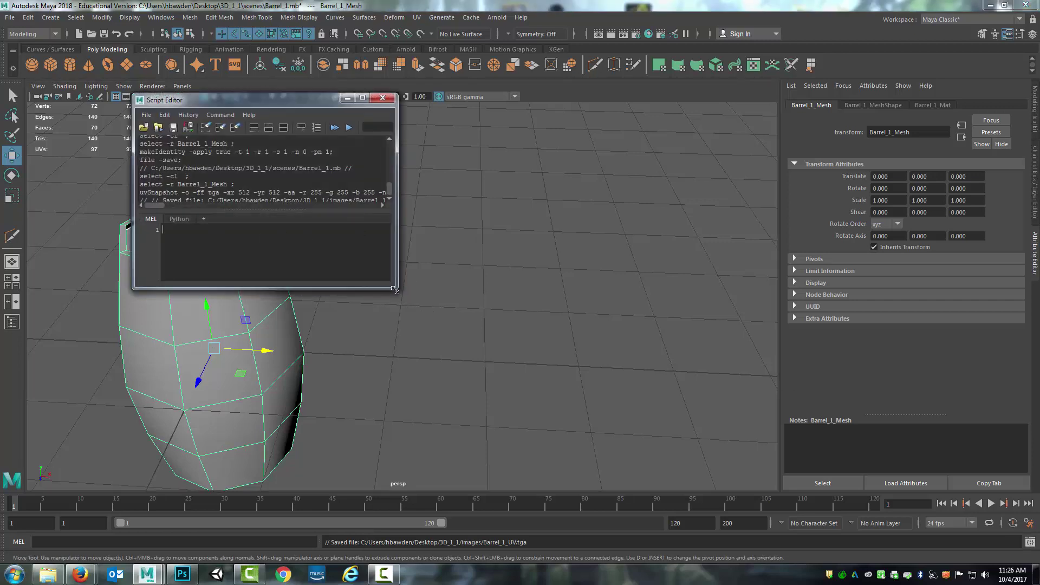
drag(397, 289, 565, 386)
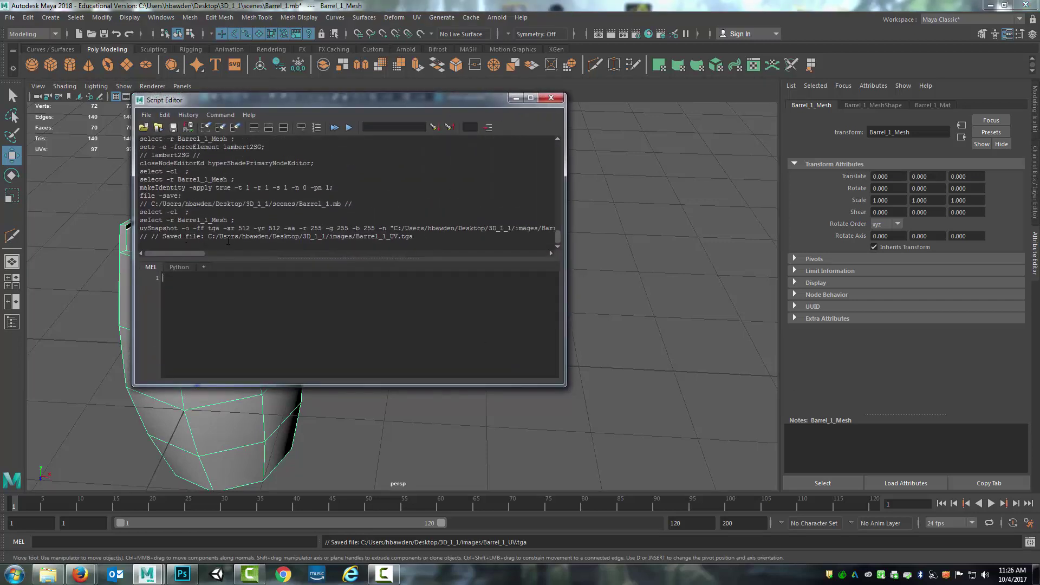
click(553, 101)
Step: Switch to Windows Explorer, check the Barrel_1_UV file in the 3D_1_1 project's images folder, and close the folder window
click(48, 574)
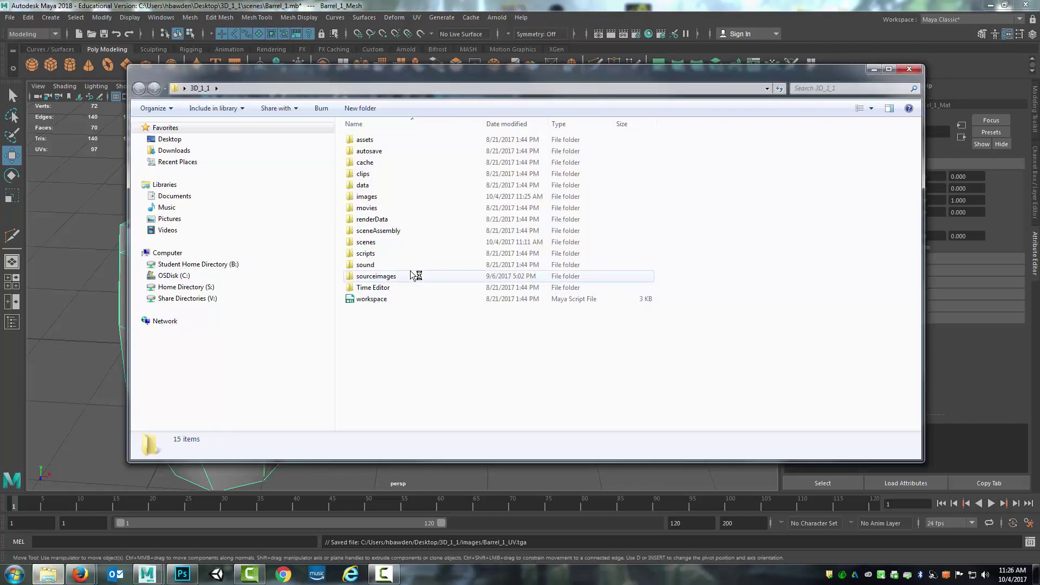
double_click(379, 196)
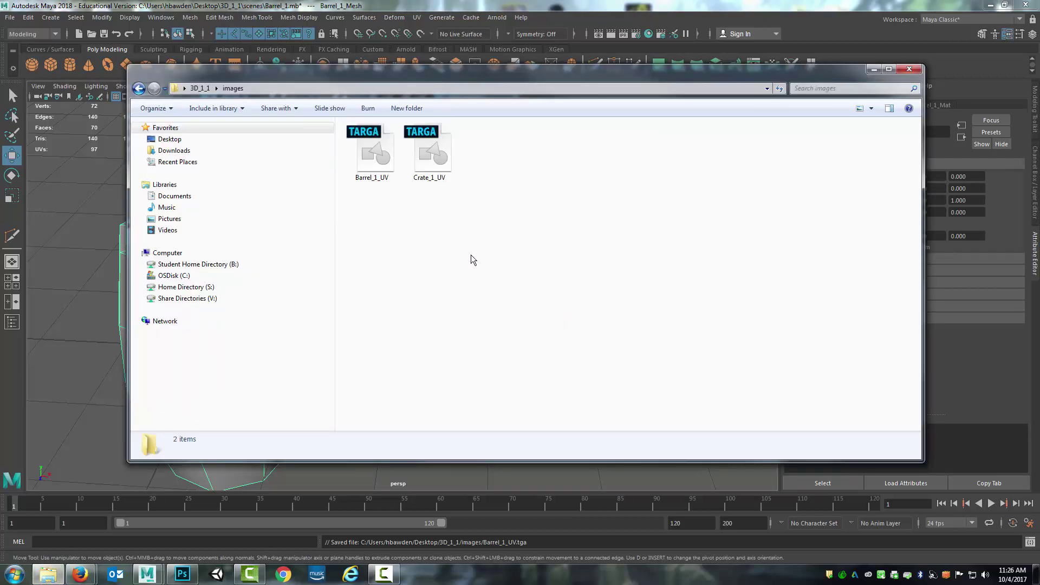
click(375, 159)
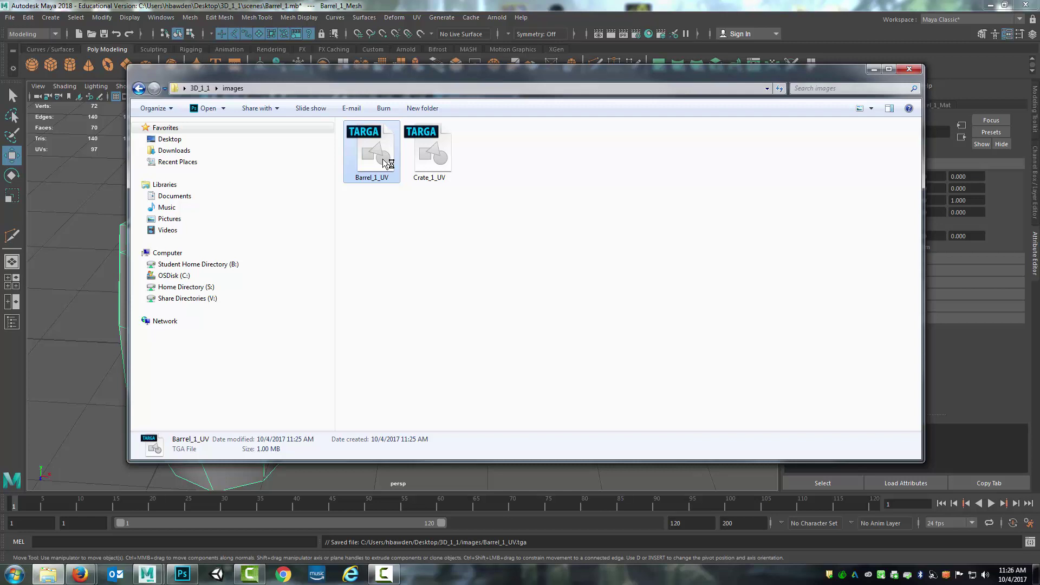
click(909, 68)
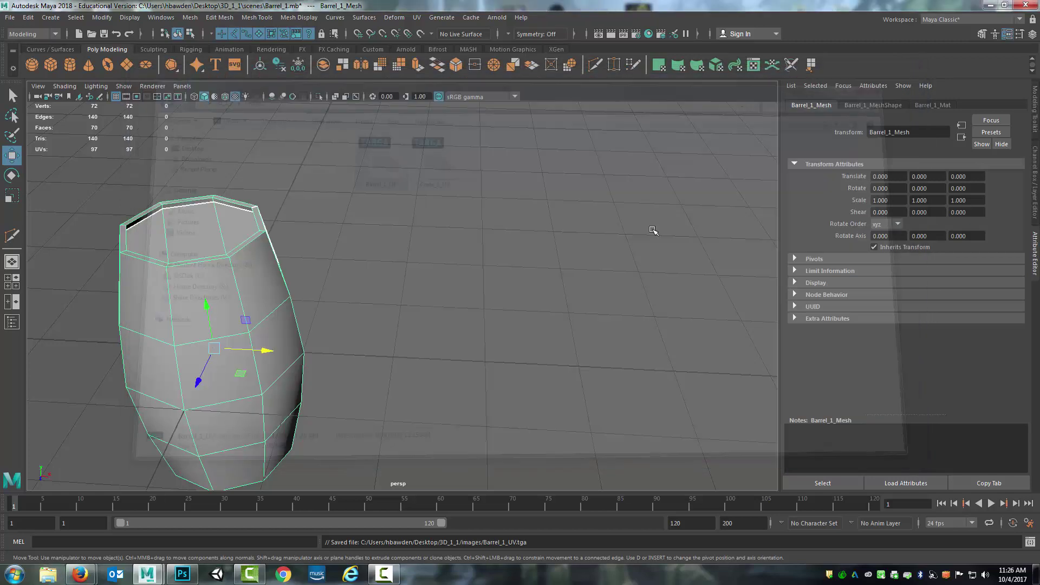
scroll(502, 255, down, 2)
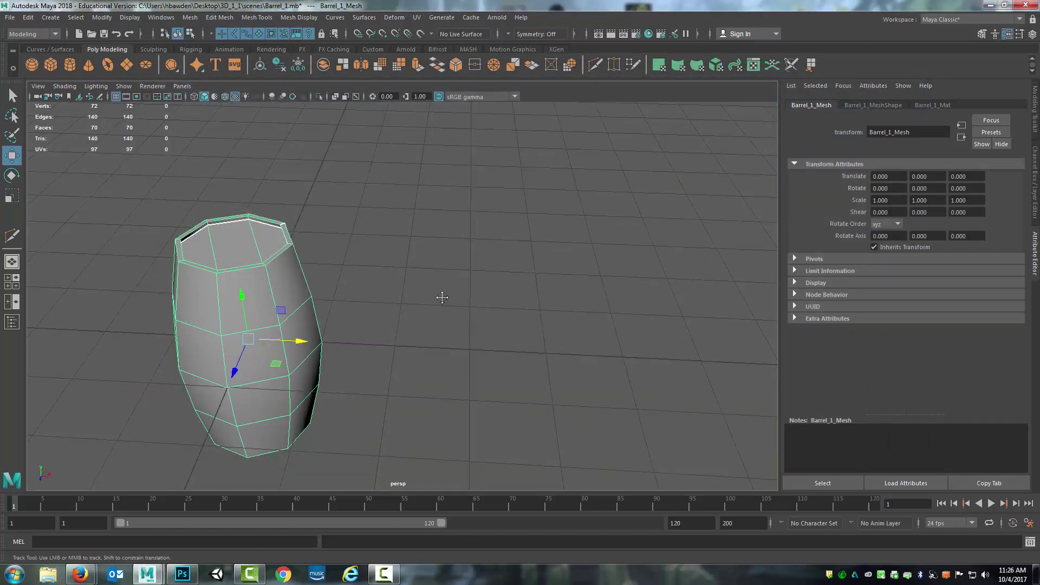
key(f)
alt+drag(440, 311, 535, 319)
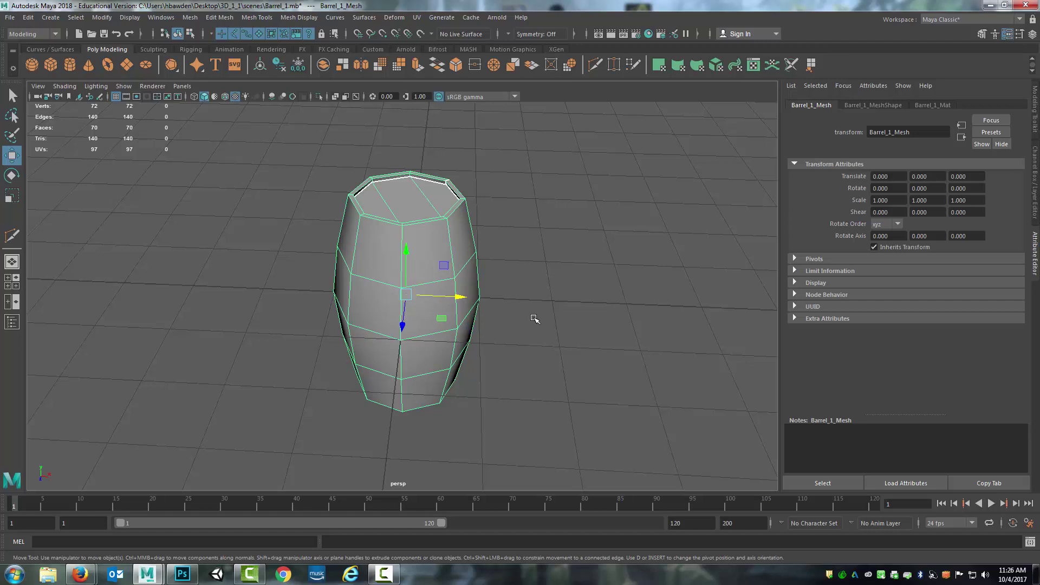
alt+drag(538, 281, 478, 292)
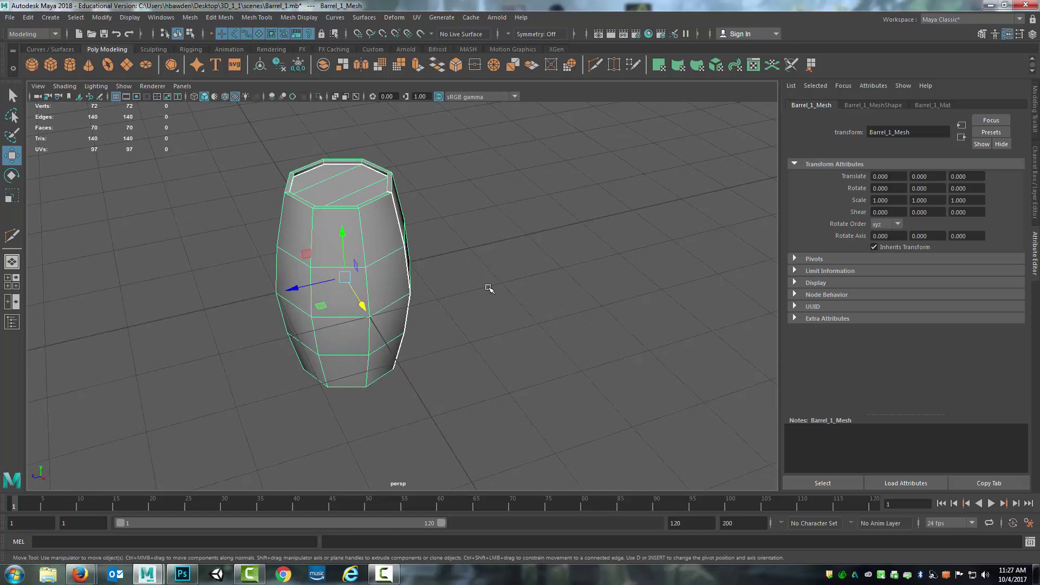